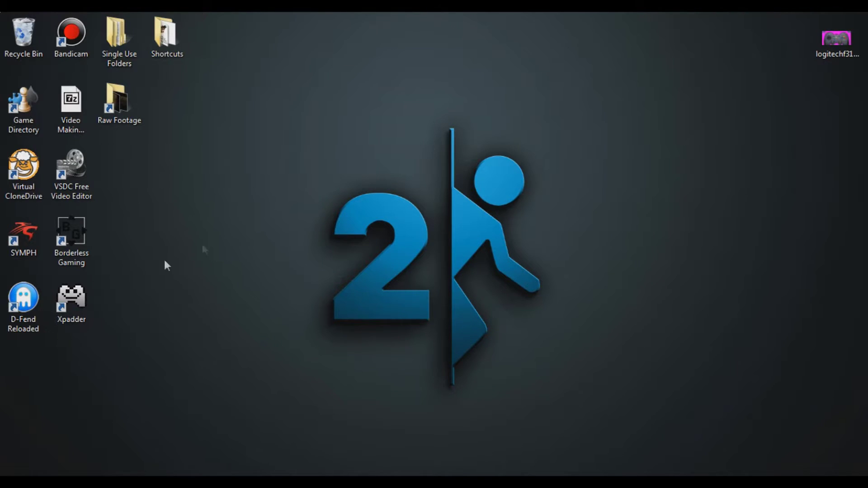
- Launch Xpadder and start a new controller layout
{"action": "double_click", "coordinate": [85, 290]}
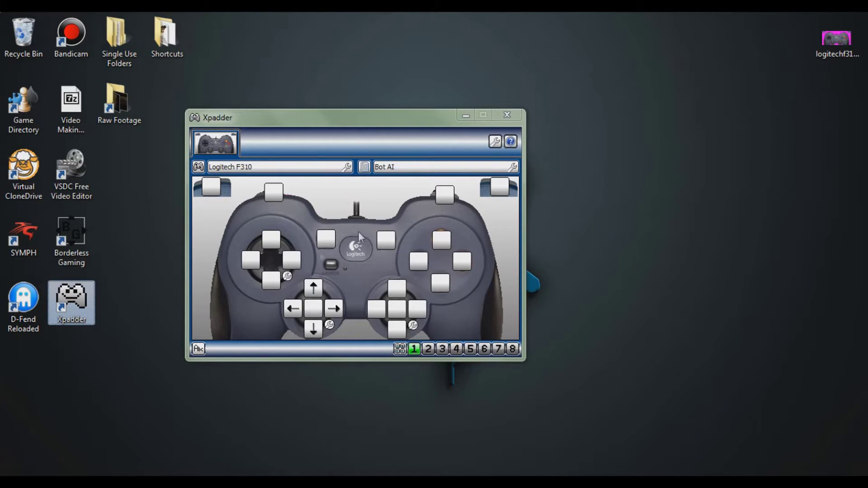
{"action": "left_click", "coordinate": [198, 167]}
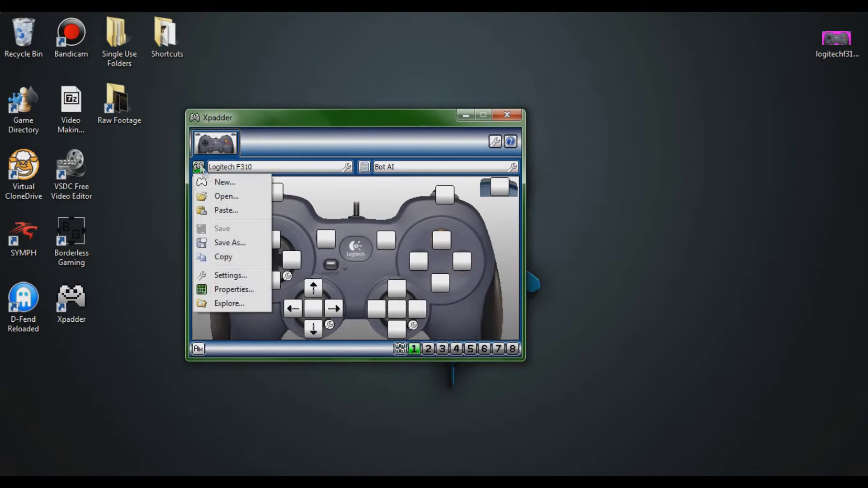
{"action": "left_click", "coordinate": [221, 180]}
- Centre the Controller Settings window and preview the logitechf310.bmp gamepad picture
{"action": "left_click_drag", "start_coordinate": [418, 106], "coordinate": [342, 126]}
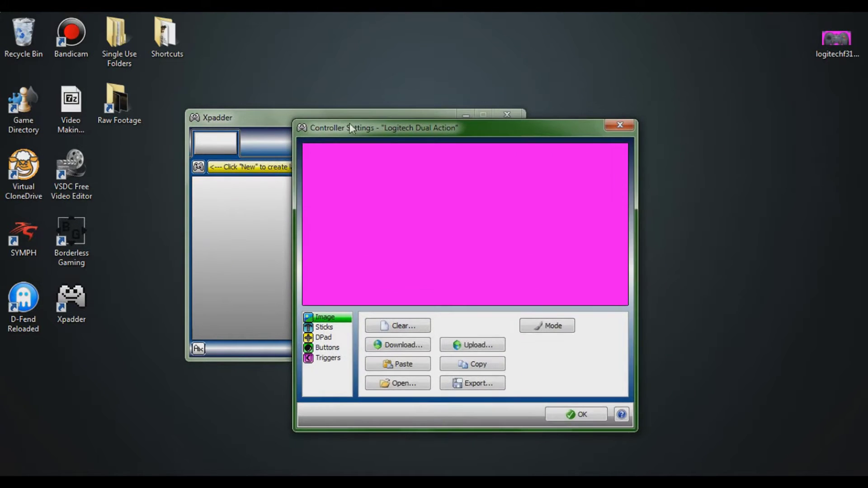
{"action": "left_click", "coordinate": [262, 167]}
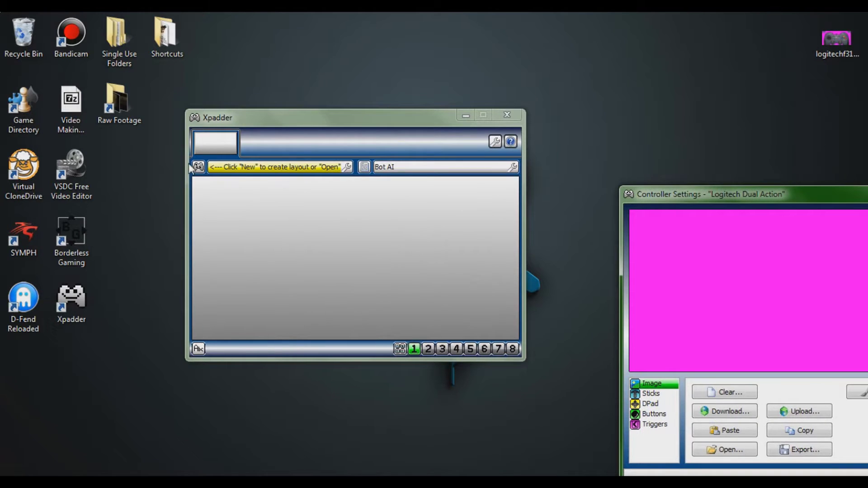
{"action": "left_click_drag", "start_coordinate": [721, 192], "coordinate": [339, 81]}
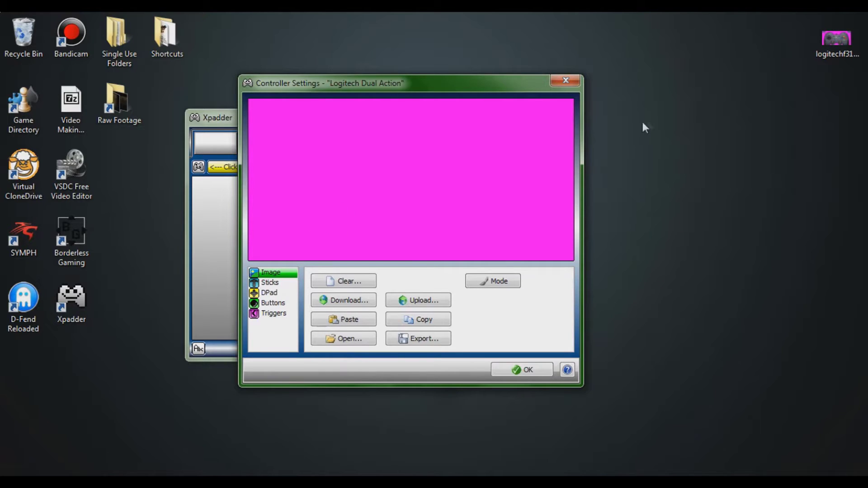
{"action": "double_click", "coordinate": [831, 48]}
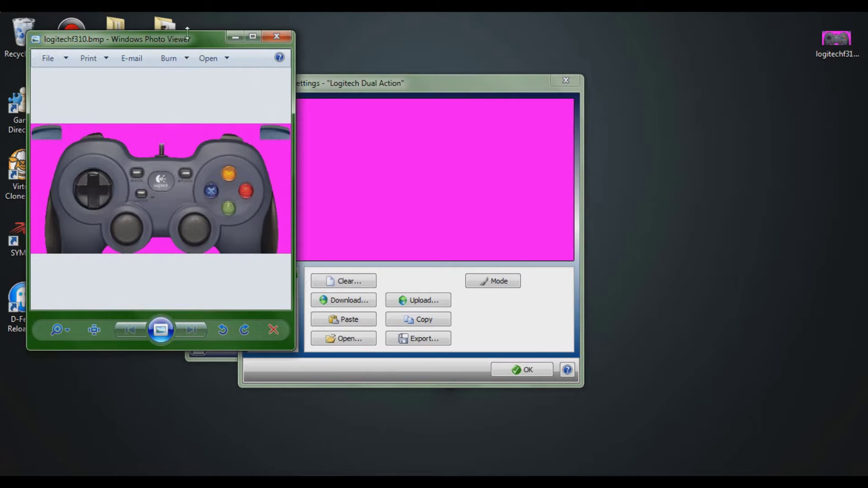
{"action": "left_click_drag", "start_coordinate": [186, 38], "coordinate": [357, 71]}
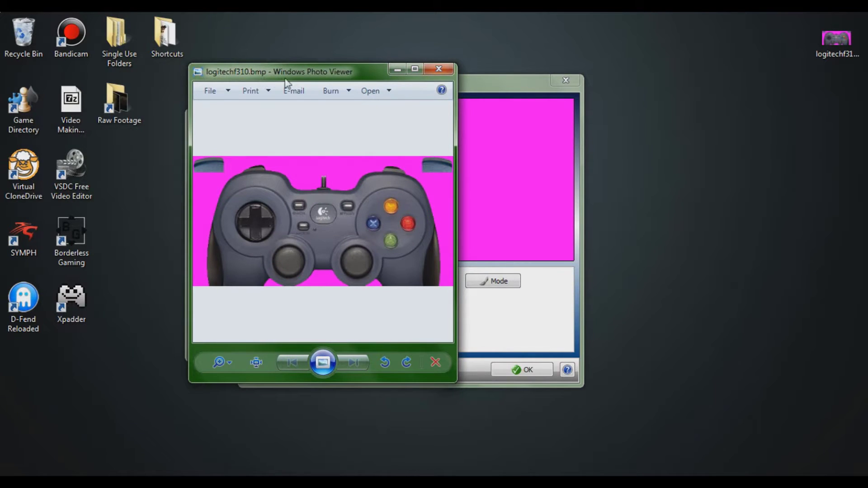
{"action": "left_click", "coordinate": [439, 69]}
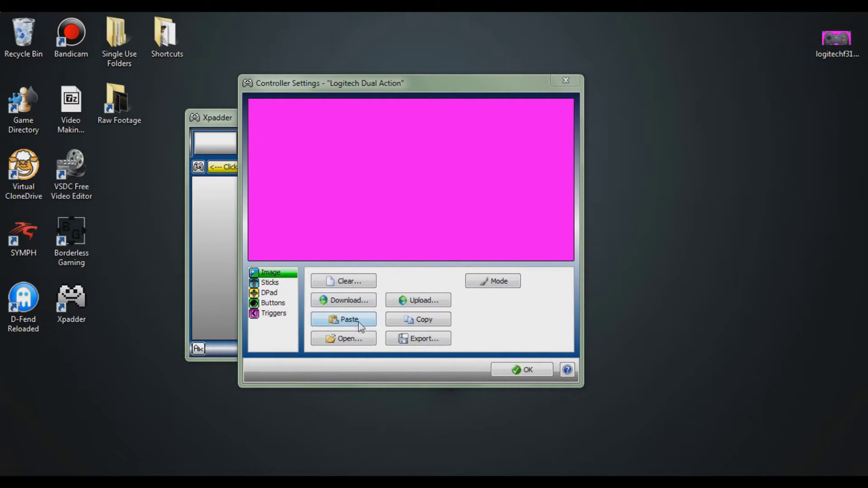
- Load logitechf310.bmp as the layout's controller picture
{"action": "left_click", "coordinate": [364, 340]}
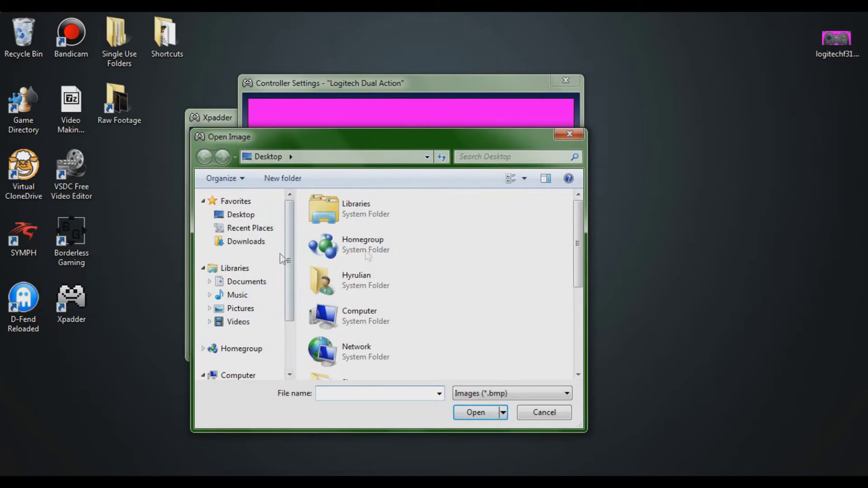
{"action": "left_click_drag", "start_coordinate": [581, 242], "coordinate": [566, 333]}
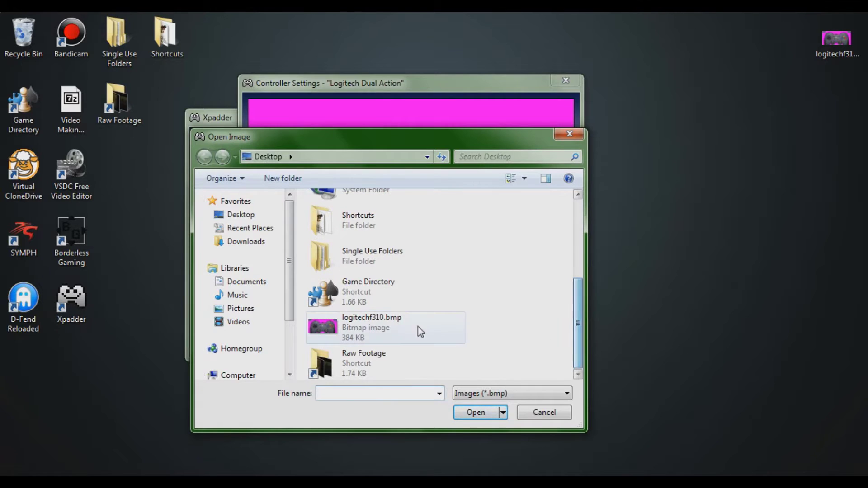
{"action": "double_click", "coordinate": [407, 327]}
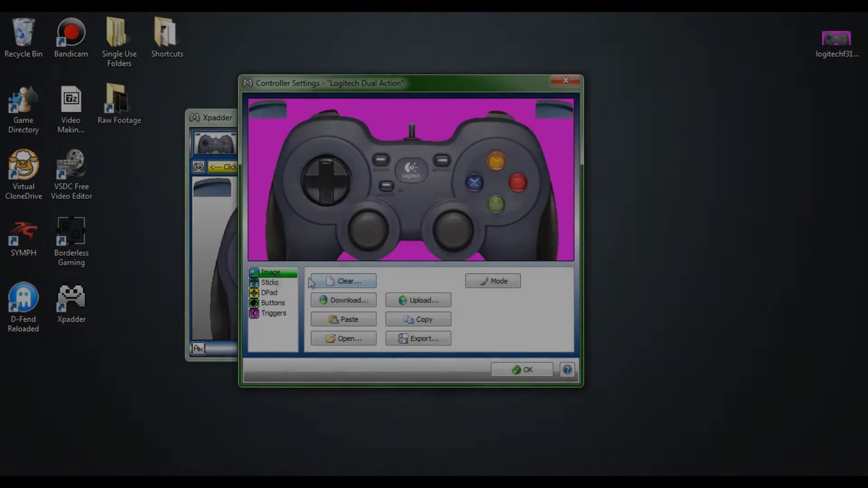
{"action": "left_click", "coordinate": [273, 283]}
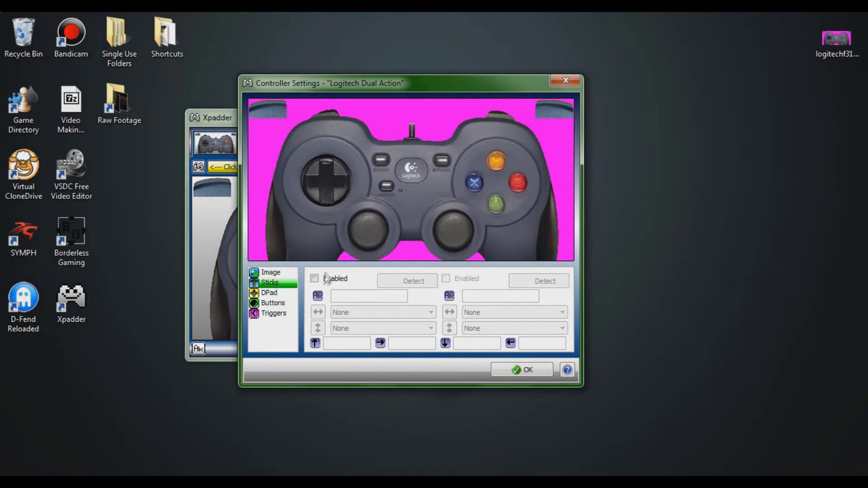
- Enable Stick 1 (Axis X/Y) and Stick 2 (Axis Z/RZ), each marker over its thumbstick
{"action": "left_click", "coordinate": [315, 278]}
{"action": "left_click", "coordinate": [409, 281]}
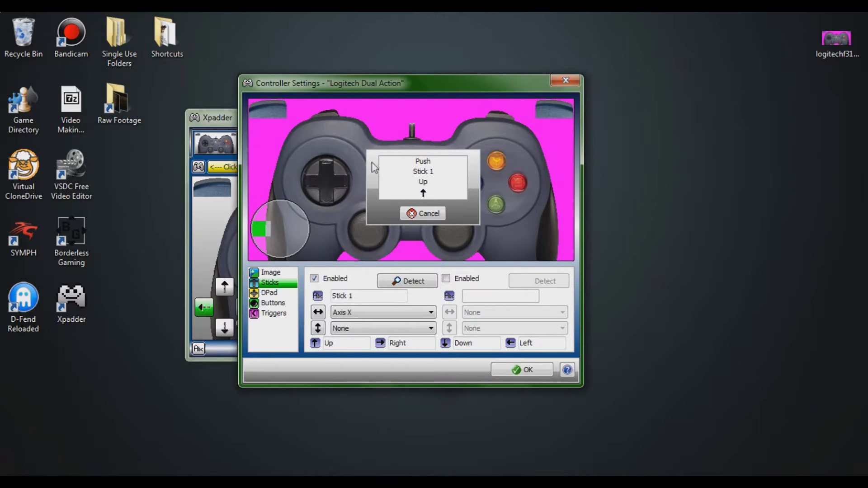
{"action": "mouse_move", "coordinate": [353, 220]}
{"action": "left_mouse_down"}
{"action": "mouse_move", "coordinate": [332, 228]}
{"action": "mouse_move", "coordinate": [352, 219]}
{"action": "mouse_move", "coordinate": [354, 229]}
{"action": "left_mouse_up"}
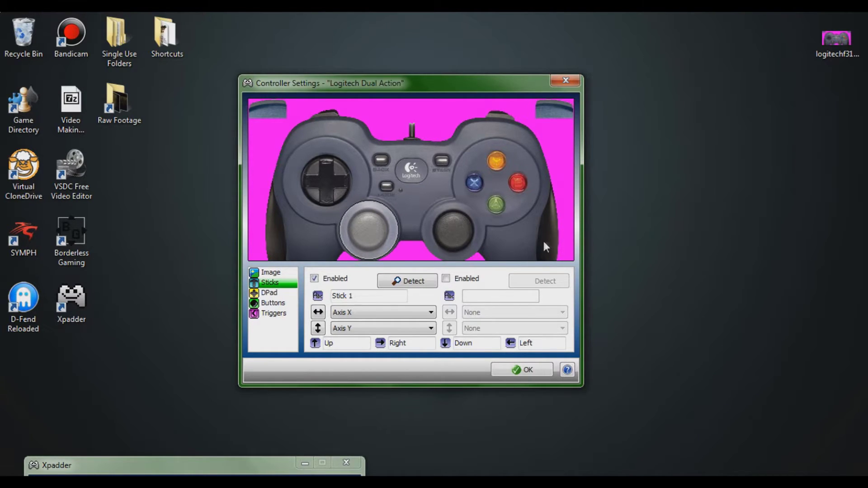
{"action": "left_click", "coordinate": [447, 279]}
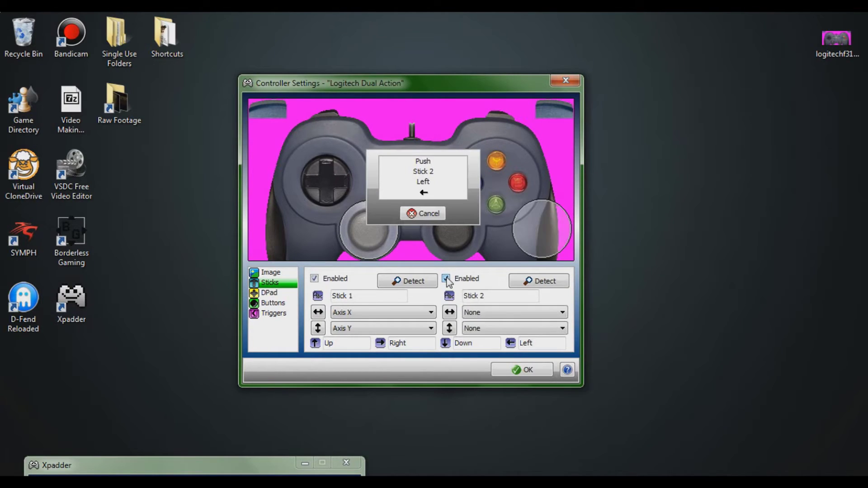
{"action": "left_click_drag", "start_coordinate": [511, 230], "coordinate": [442, 234]}
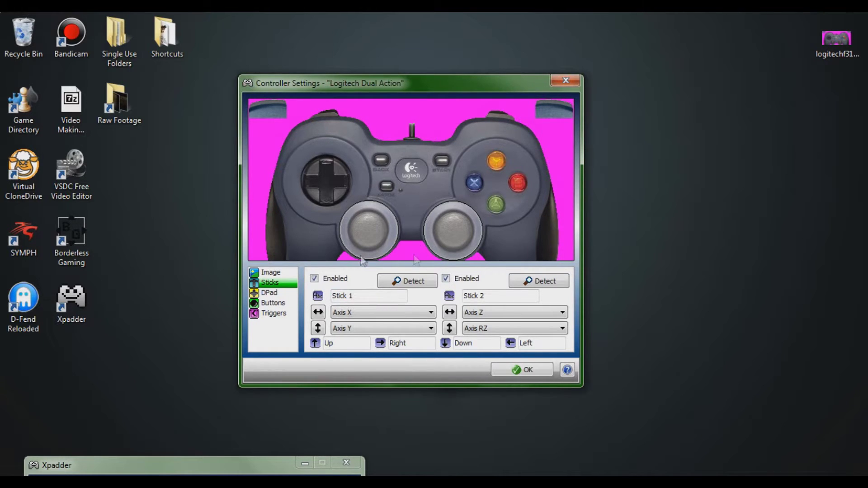
- Enable the D-pad with all four directions as POV, its marker over the pictured D-pad
{"action": "left_click", "coordinate": [270, 294]}
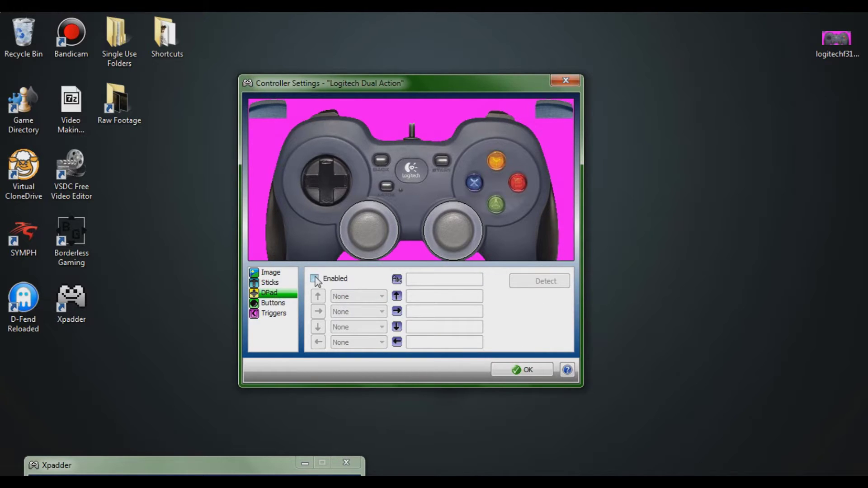
{"action": "left_click", "coordinate": [315, 279]}
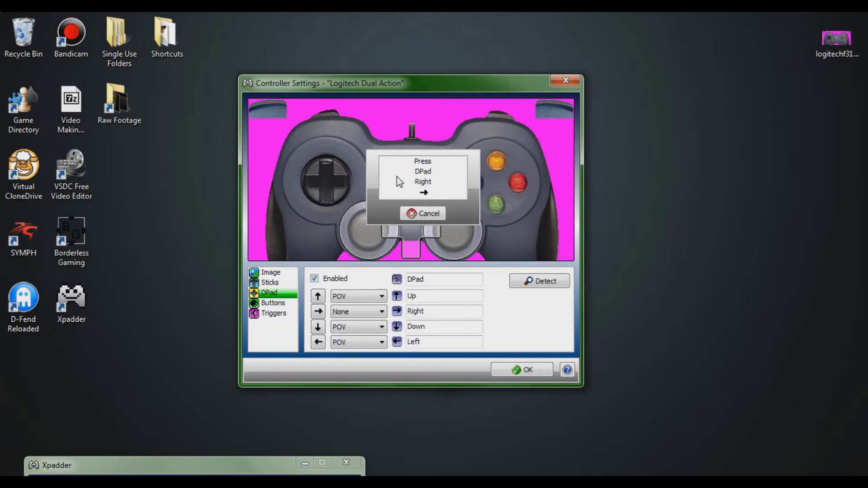
{"action": "left_click_drag", "start_coordinate": [486, 203], "coordinate": [322, 180]}
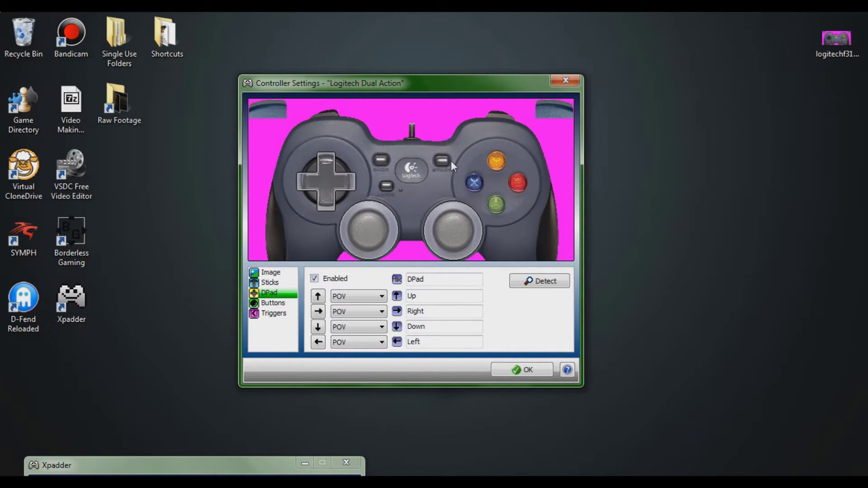
{"action": "key", "text": "Down"}
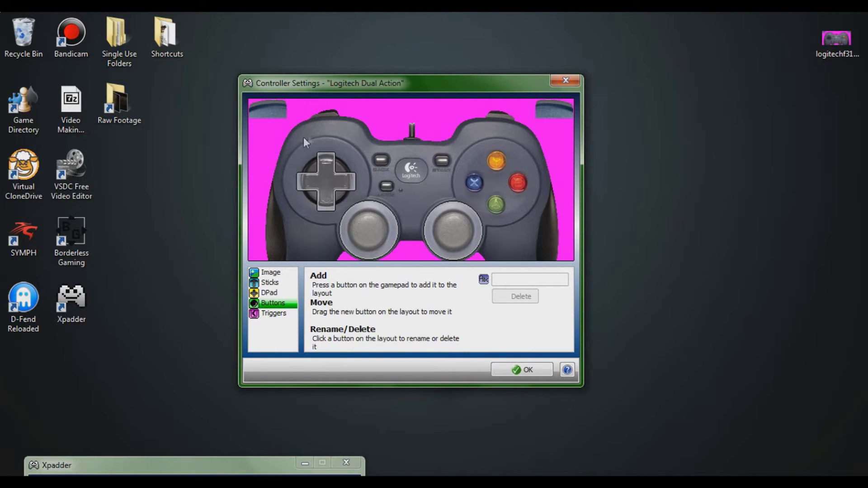
{"action": "left_click", "coordinate": [273, 314]}
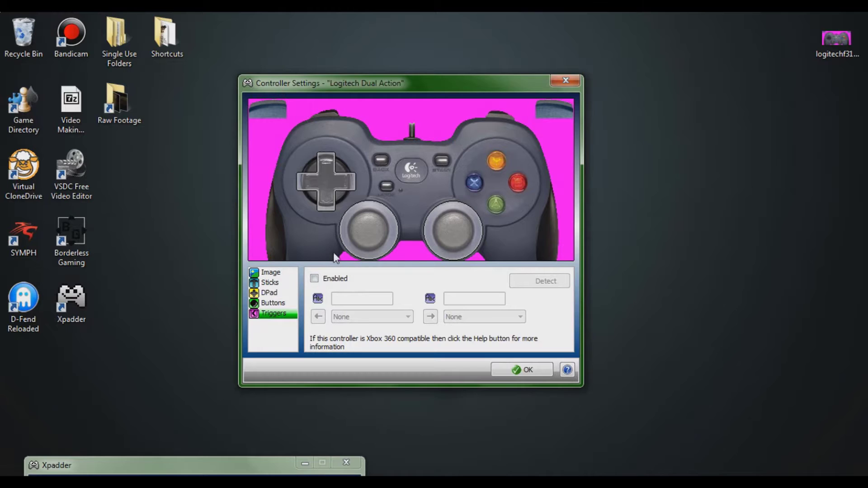
{"action": "left_click", "coordinate": [315, 279]}
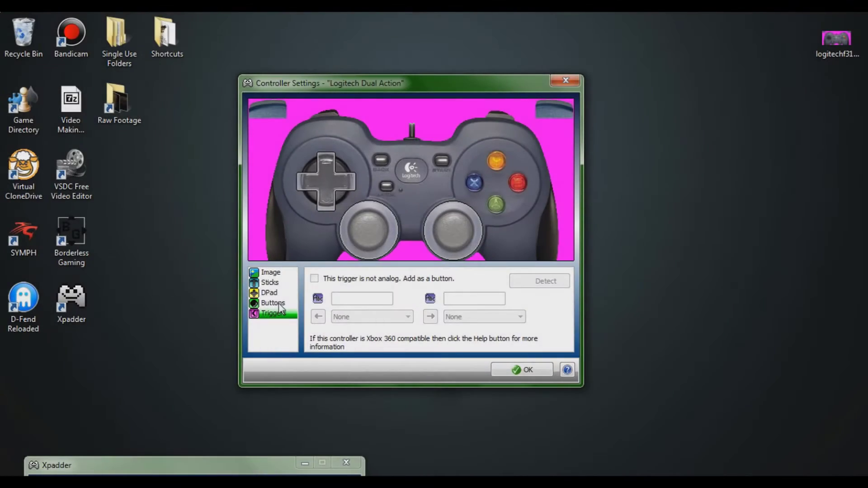
{"action": "left_click", "coordinate": [21, 365]}
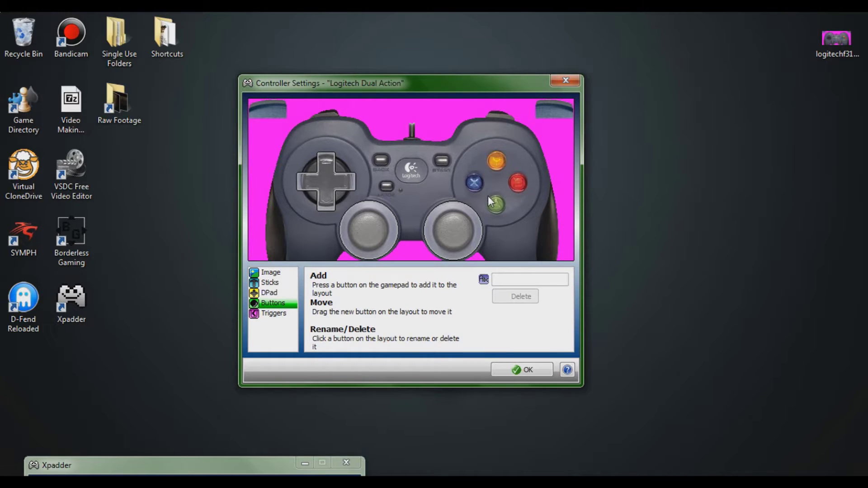
- Place the first button marker on the face buttons and rename it A
{"action": "left_click_drag", "start_coordinate": [284, 167], "coordinate": [498, 207]}
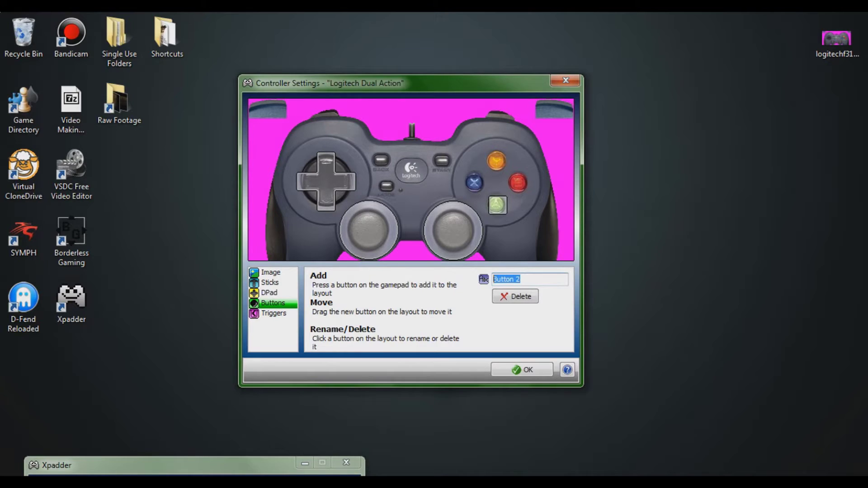
{"action": "key", "text": "BackSpace"}
{"action": "type", "text": "A"}
{"action": "left_click", "coordinate": [556, 204]}
{"action": "left_click_drag", "start_coordinate": [498, 206], "coordinate": [498, 207]}
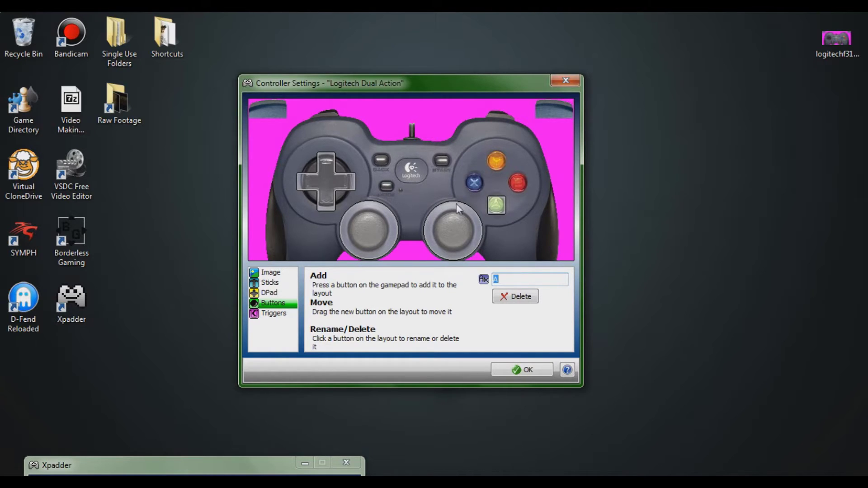
- Place markers on Back, the X button, and the four shoulder buttons along the top edge
{"action": "left_click_drag", "start_coordinate": [419, 172], "coordinate": [380, 161]}
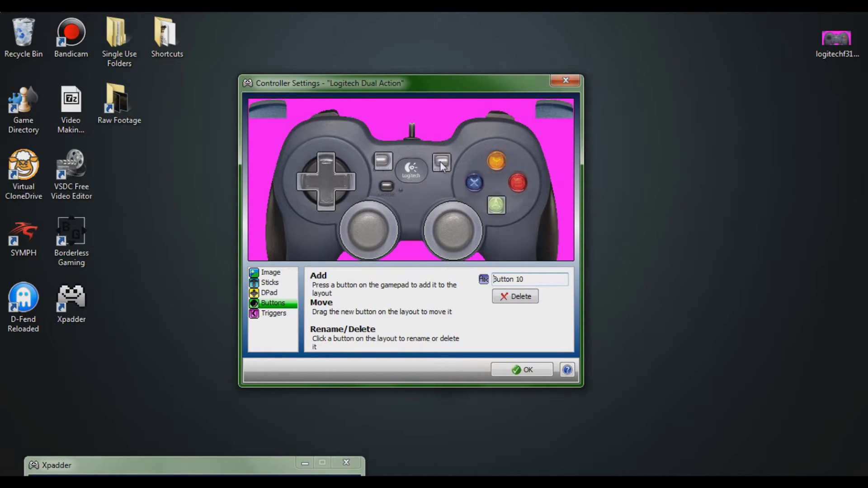
{"action": "left_click_drag", "start_coordinate": [460, 180], "coordinate": [482, 184]}
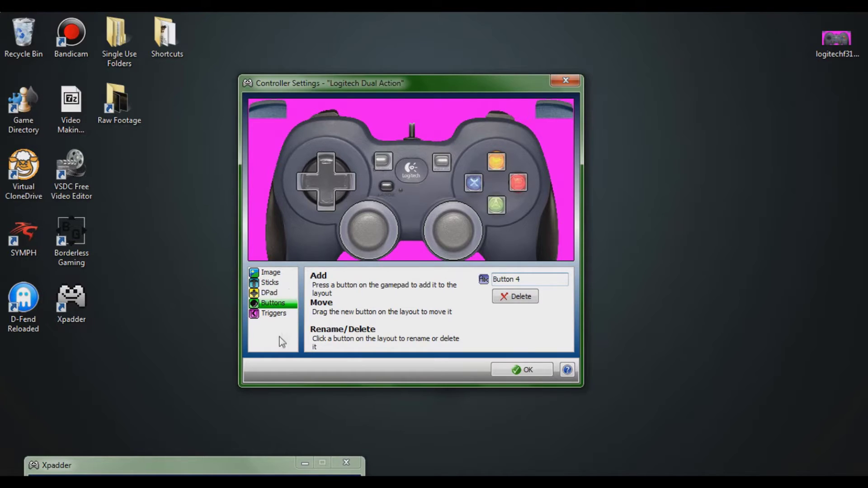
{"action": "left_click", "coordinate": [385, 173]}
{"action": "mouse_move", "coordinate": [386, 173]}
{"action": "left_mouse_down"}
{"action": "mouse_move", "coordinate": [358, 175]}
{"action": "mouse_move", "coordinate": [259, 127]}
{"action": "left_mouse_up"}
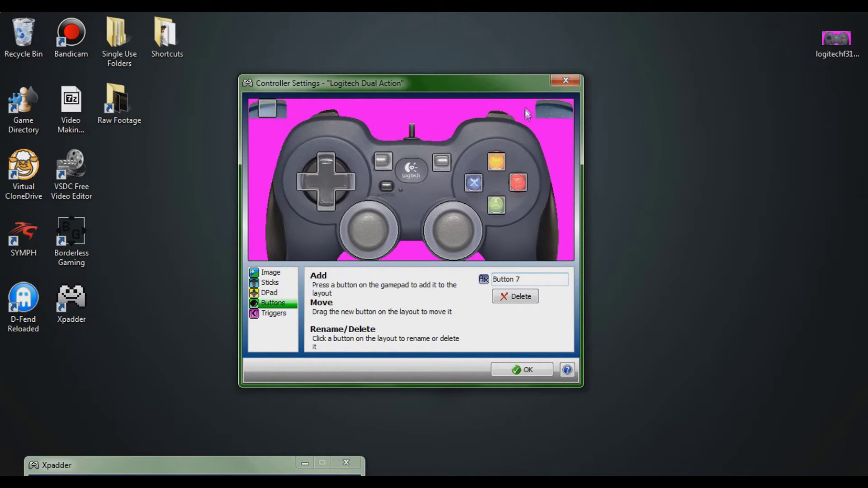
{"action": "mouse_move", "coordinate": [424, 172]}
{"action": "left_mouse_down"}
{"action": "mouse_move", "coordinate": [409, 170]}
{"action": "mouse_move", "coordinate": [587, 92]}
{"action": "mouse_move", "coordinate": [561, 108]}
{"action": "left_mouse_up"}
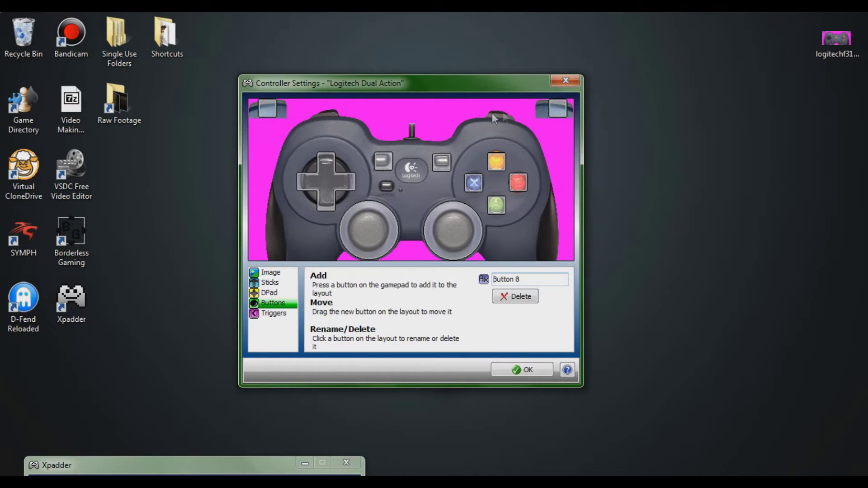
{"action": "left_click", "coordinate": [347, 168]}
{"action": "left_click_drag", "start_coordinate": [347, 168], "coordinate": [333, 112]}
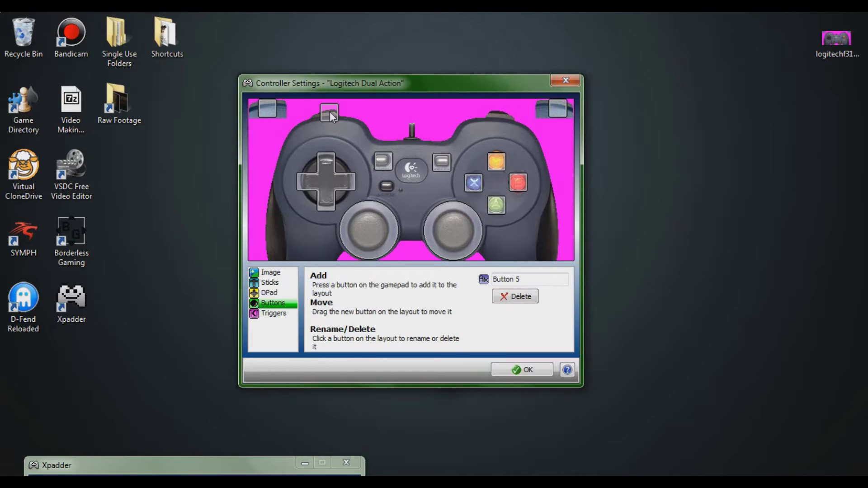
{"action": "left_click_drag", "start_coordinate": [365, 171], "coordinate": [502, 116]}
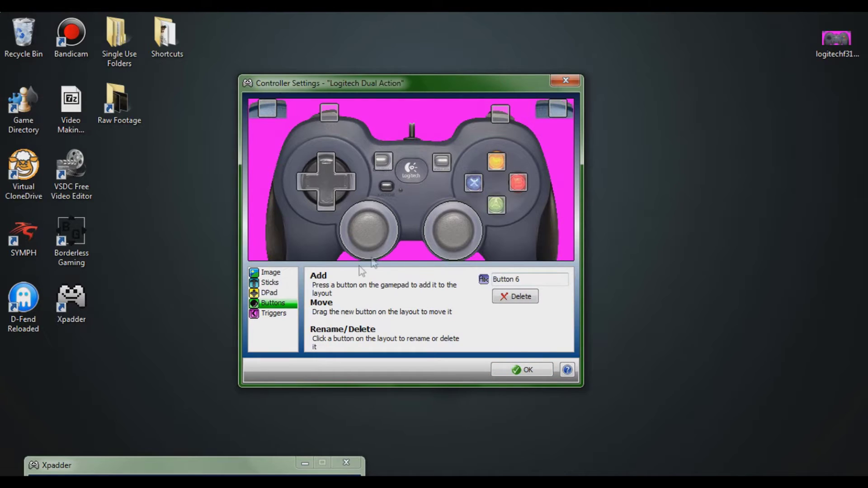
{"action": "left_click", "coordinate": [272, 272]}
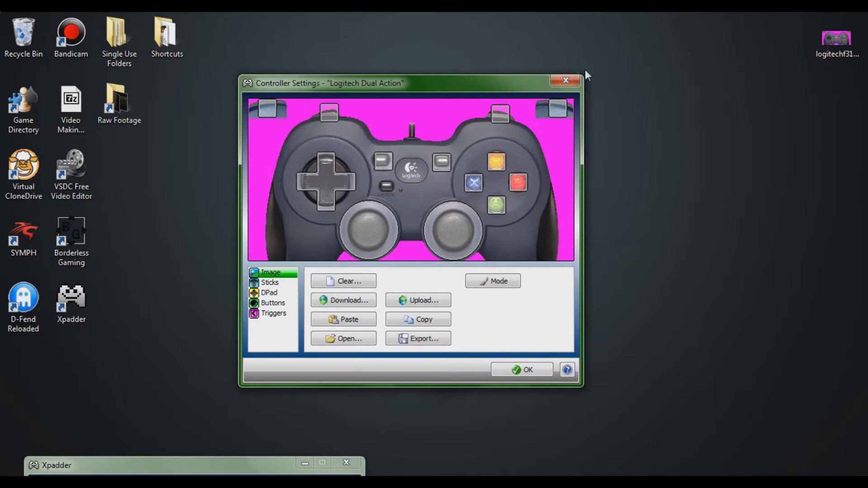
- Close Controller Settings and set both direction sets' preset arrow-key mappings to None
{"action": "left_click", "coordinate": [565, 81]}
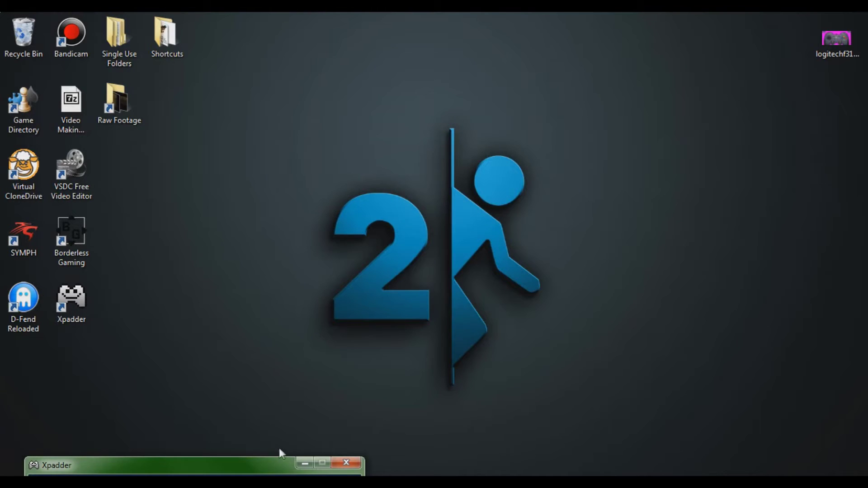
{"action": "left_click", "coordinate": [323, 462]}
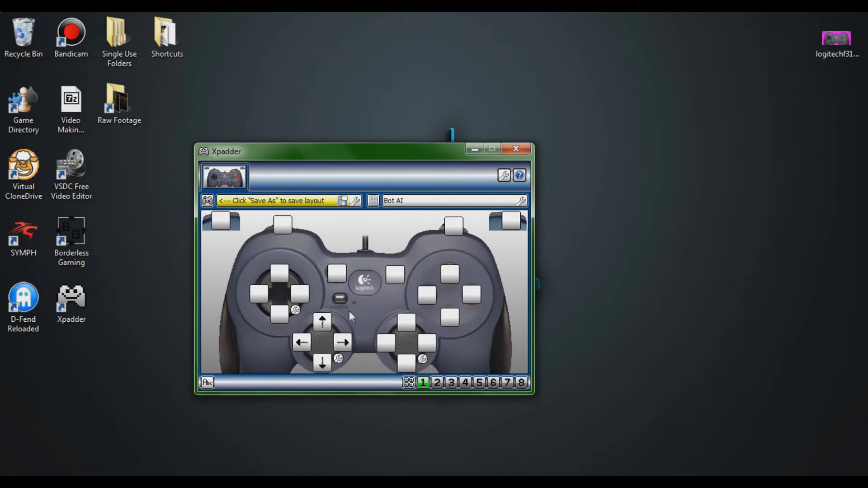
{"action": "left_click", "coordinate": [339, 362]}
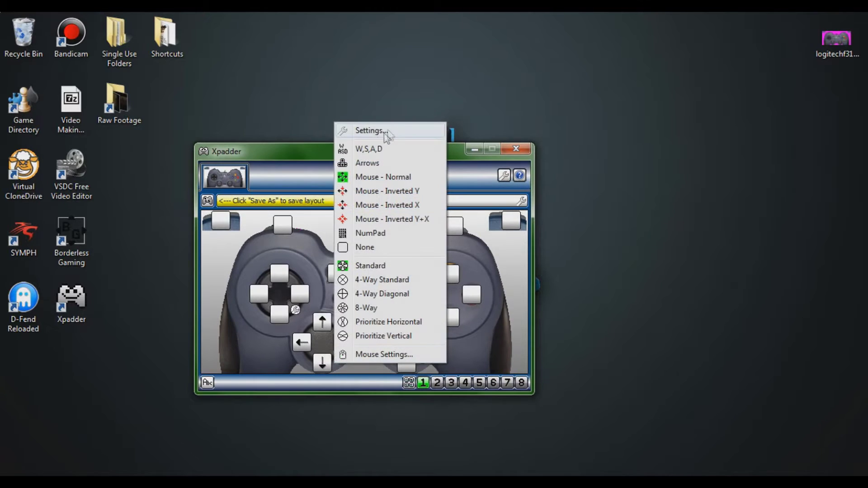
{"action": "left_click", "coordinate": [358, 247]}
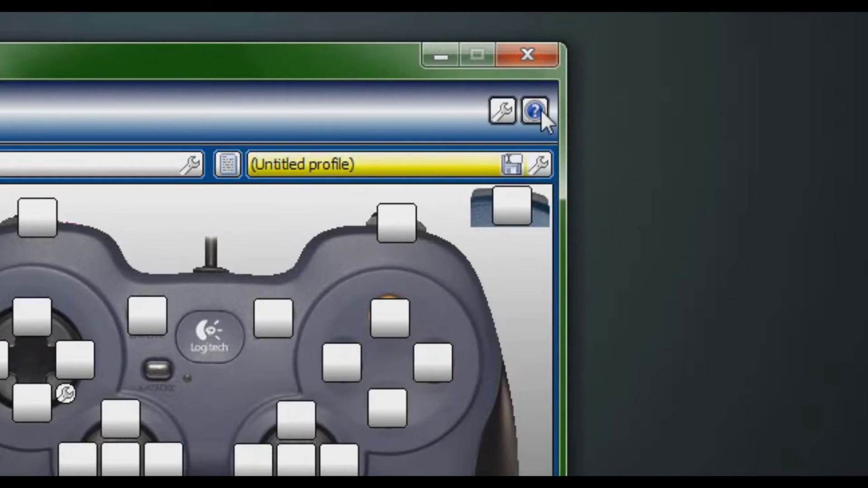
{"action": "left_click", "coordinate": [535, 110]}
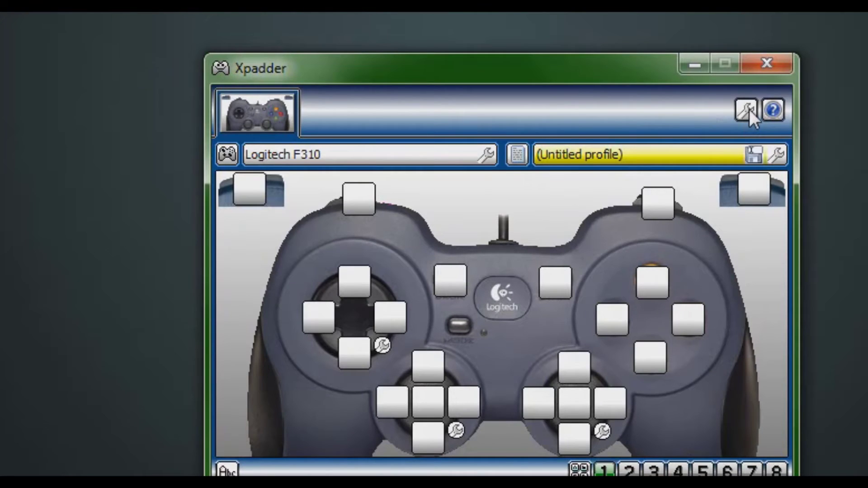
{"action": "left_click", "coordinate": [749, 110]}
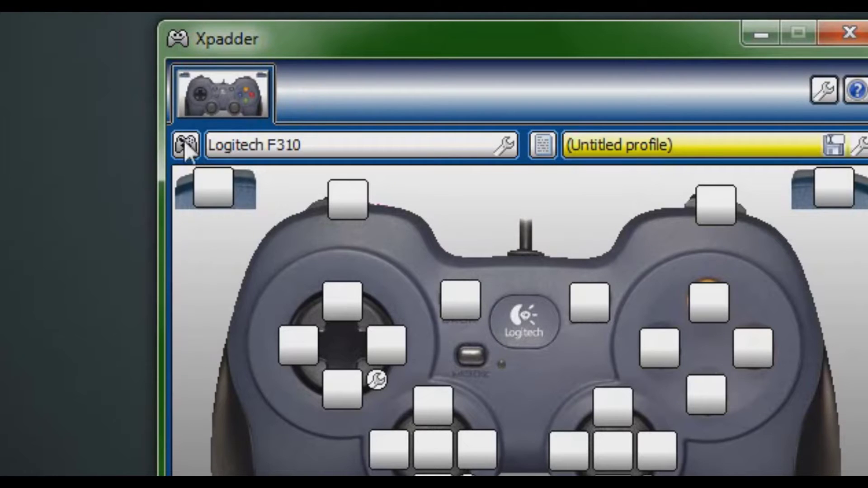
{"action": "left_click", "coordinate": [187, 144]}
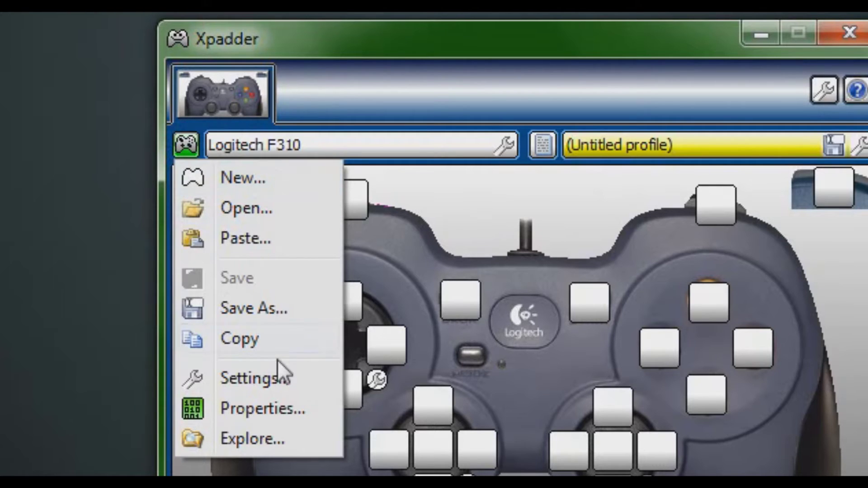
{"action": "left_click", "coordinate": [255, 380]}
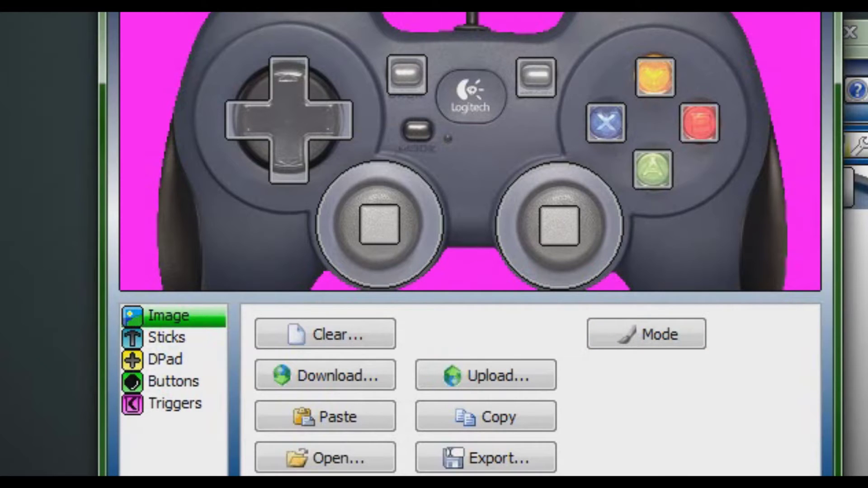
{"action": "left_click", "coordinate": [660, 475]}
{"action": "left_click", "coordinate": [183, 146]}
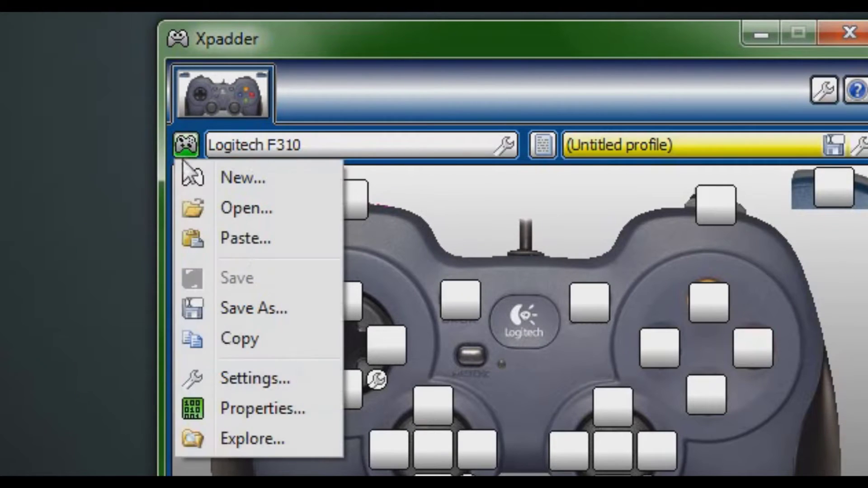
{"action": "left_click", "coordinate": [496, 194]}
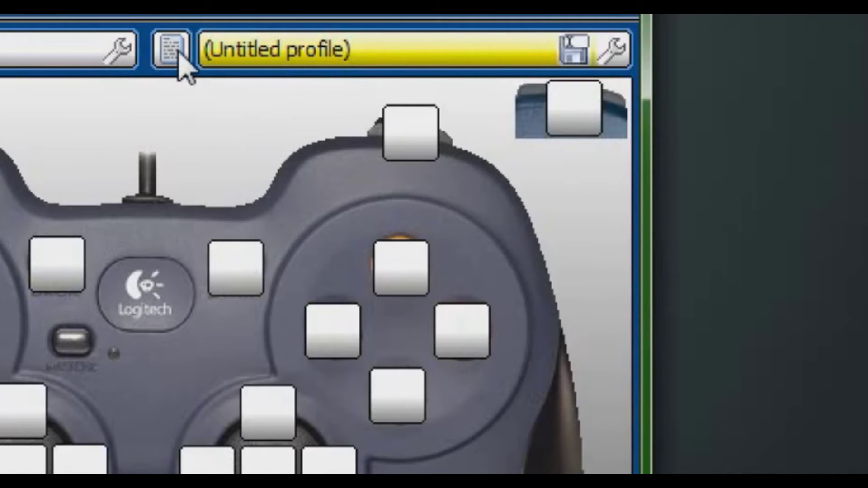
- Assign the P key to the Back button and test it in Notepad, producing pppppppp
{"action": "left_click", "coordinate": [180, 56]}
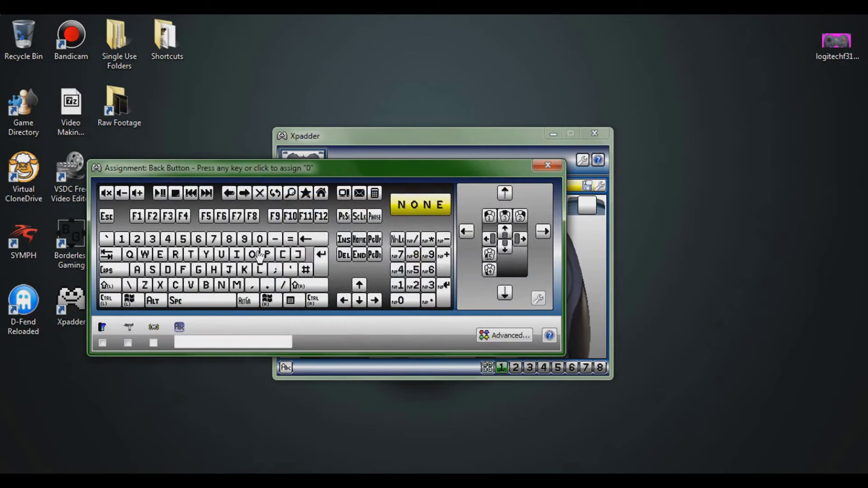
{"action": "key", "text": "p"}
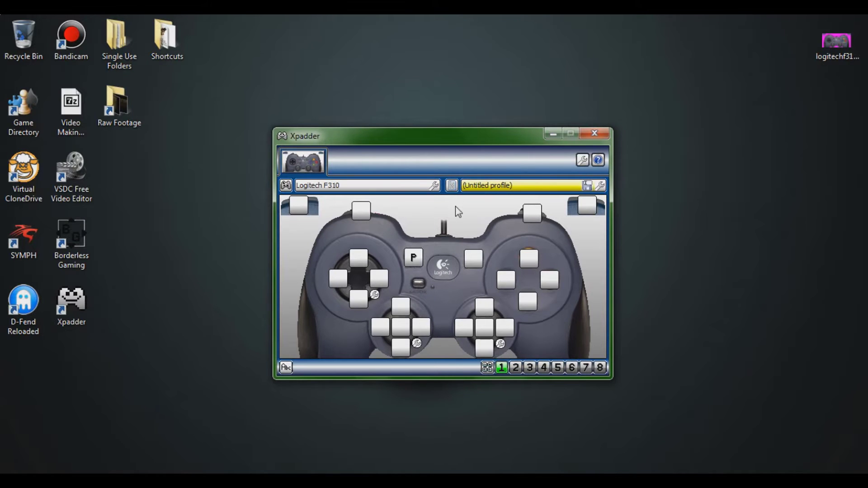
{"action": "key", "text": "super"}
{"action": "left_click", "coordinate": [89, 292]}
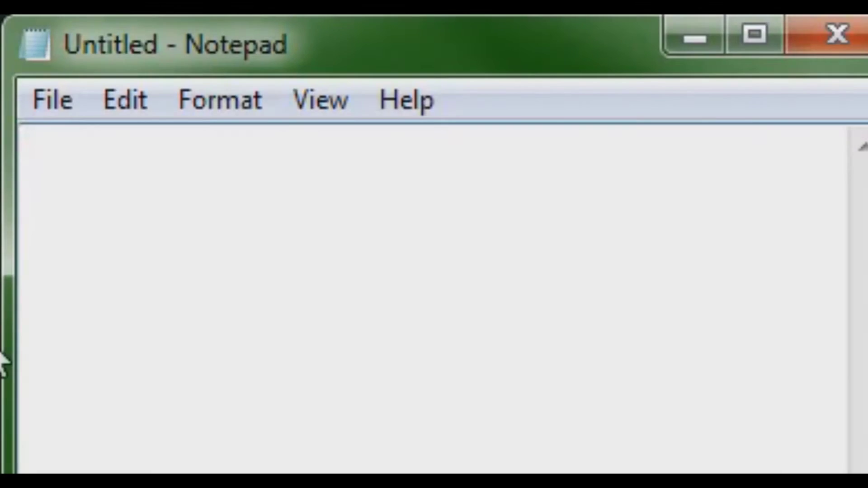
{"action": "type", "text": "pppp"}
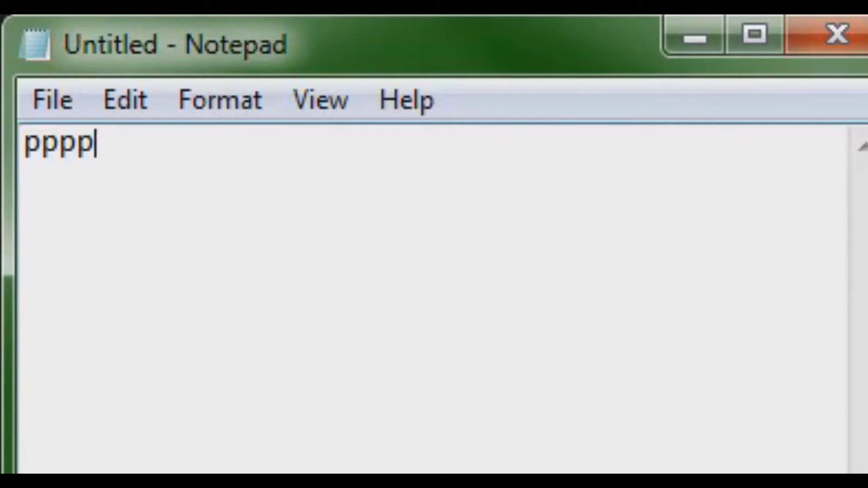
{"action": "type", "text": "pppp"}
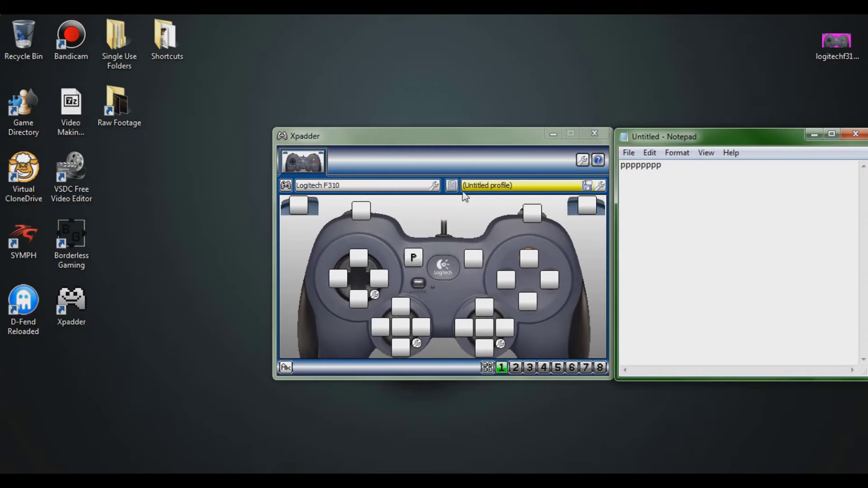
{"action": "left_click", "coordinate": [451, 185]}
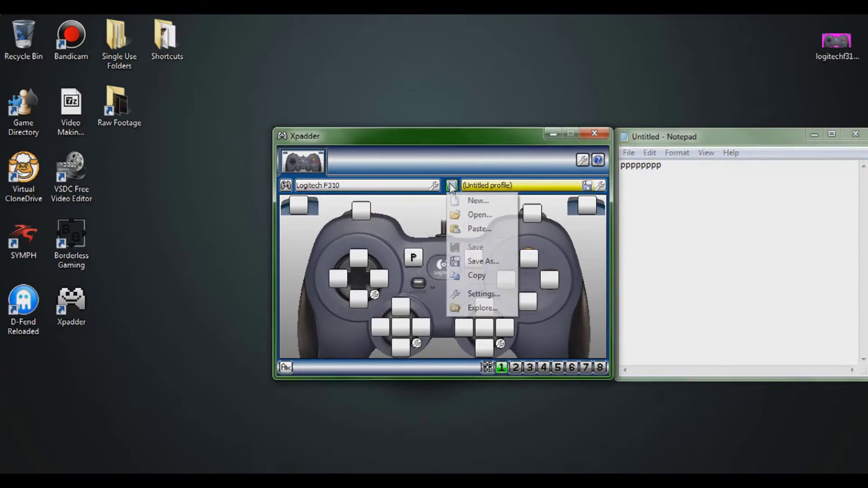
- Save the current profile under the name P
{"action": "left_click", "coordinate": [475, 261]}
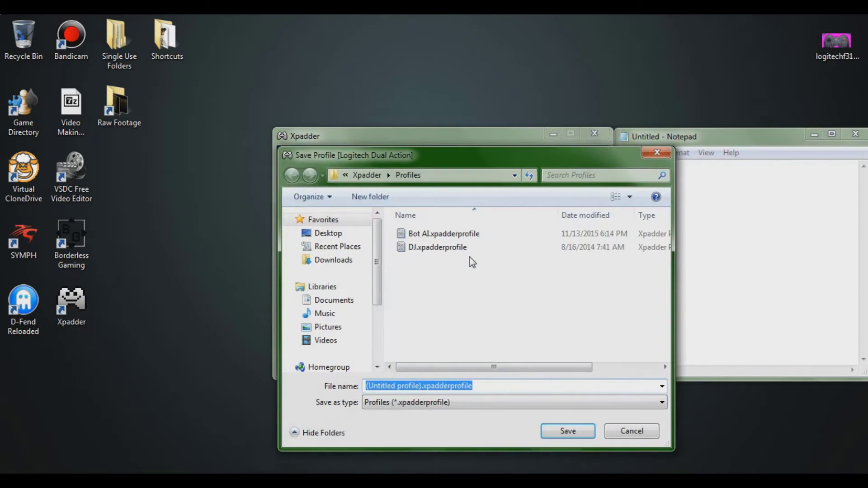
{"action": "key", "text": "BackSpace"}
{"action": "type", "text": "P"}
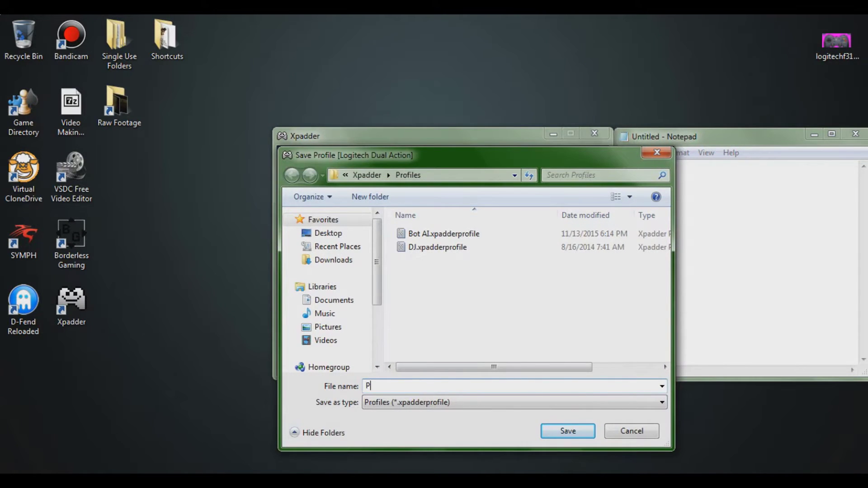
{"action": "left_click", "coordinate": [565, 432]}
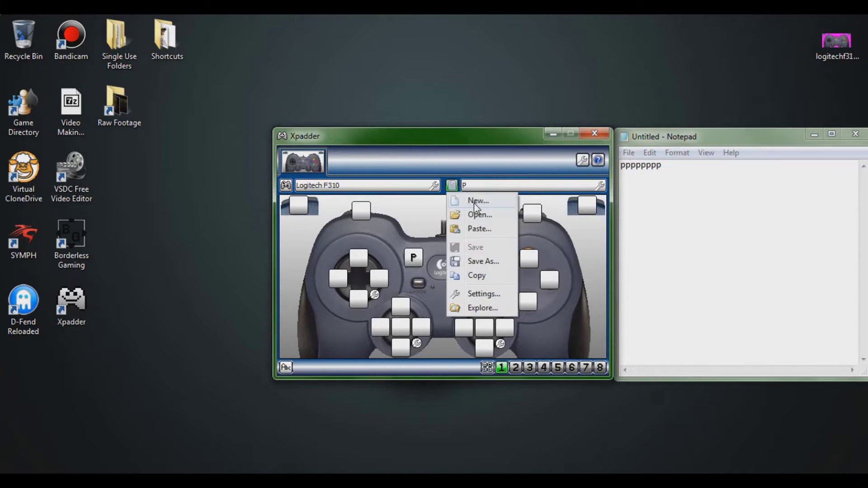
- Start a new profile, map the Back button to O, and test it typing oo
{"action": "left_click", "coordinate": [475, 207]}
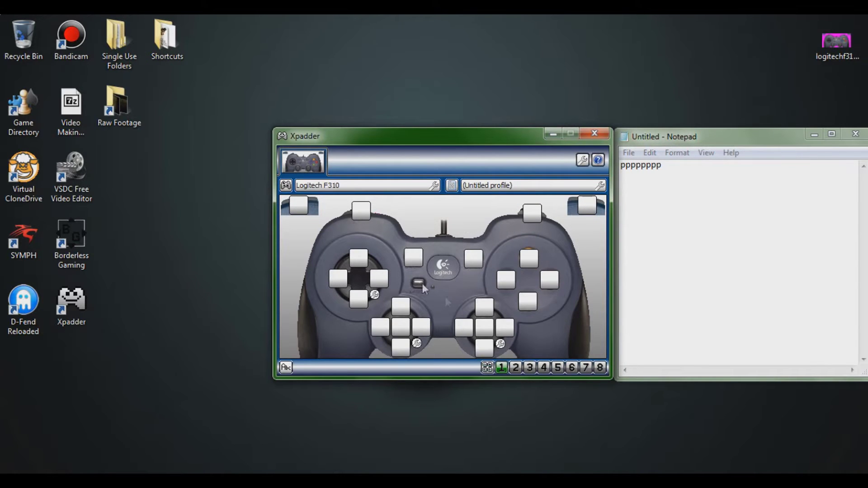
{"action": "left_click", "coordinate": [412, 259]}
{"action": "key", "text": "8"}
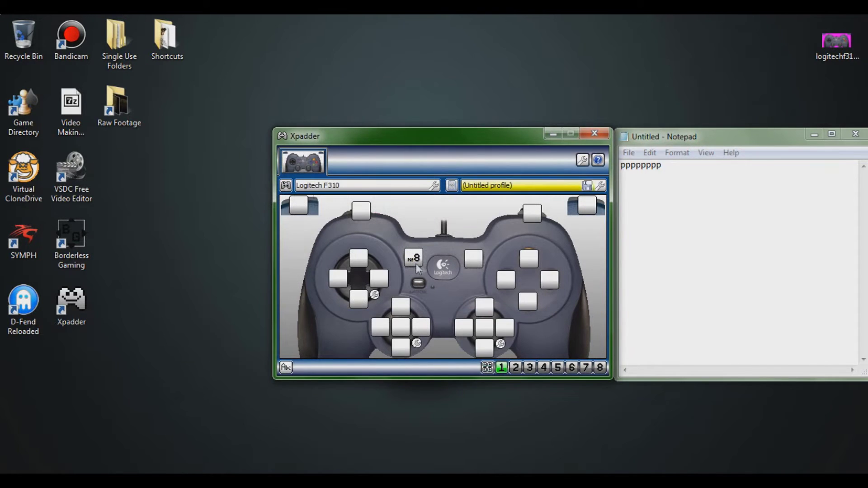
{"action": "left_click", "coordinate": [417, 259]}
{"action": "left_click", "coordinate": [417, 259]}
{"action": "left_click", "coordinate": [415, 260]}
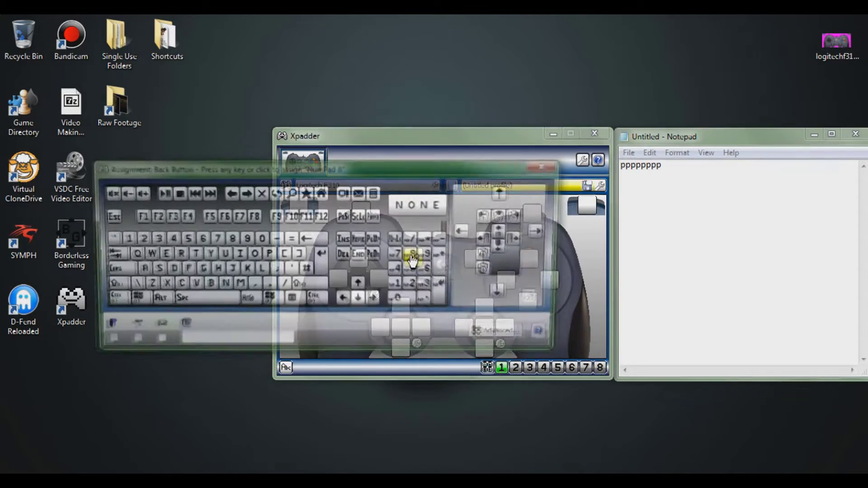
{"action": "left_click", "coordinate": [256, 257]}
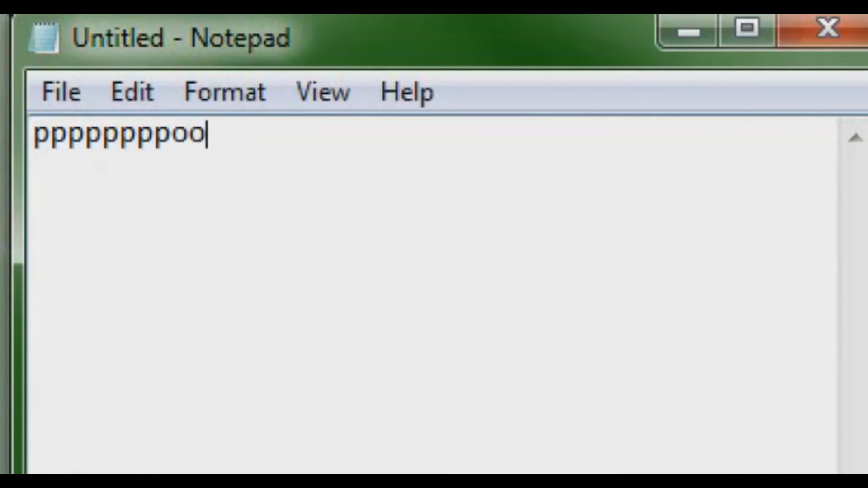
{"action": "type", "text": "ooooooo"}
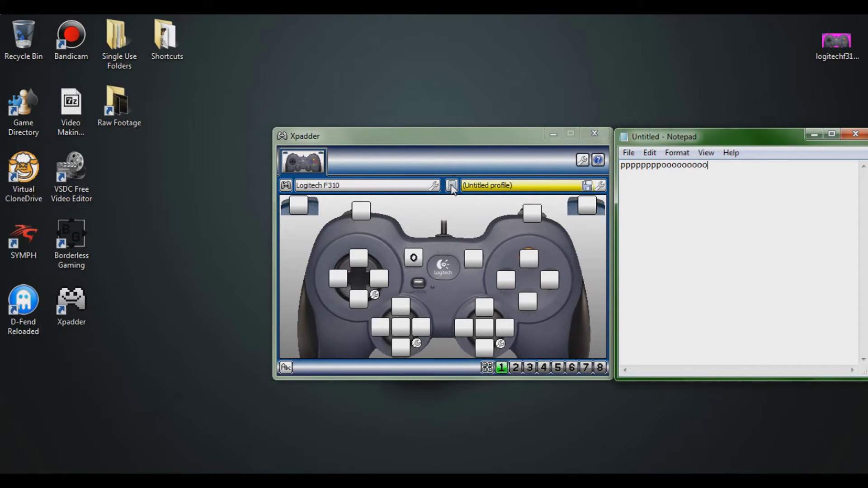
- Reopen profile P after saving the current mapping as O, then test P in Notepad
{"action": "left_click", "coordinate": [452, 186]}
{"action": "left_click", "coordinate": [463, 215]}
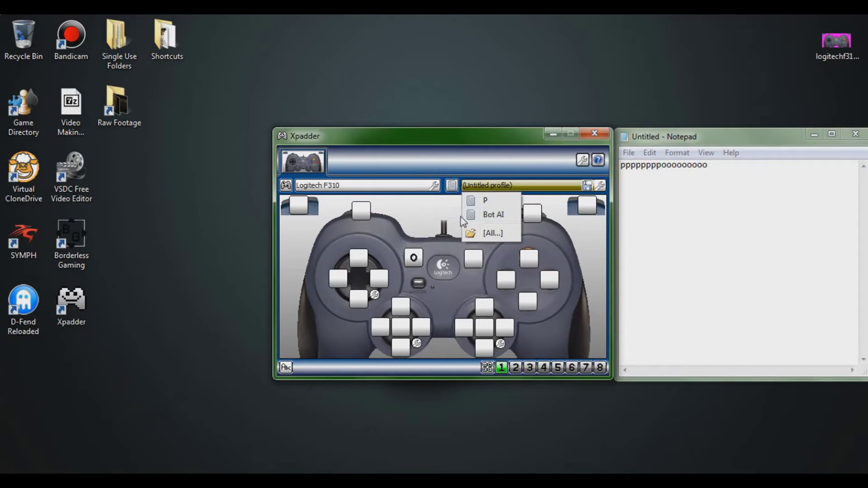
{"action": "left_click", "coordinate": [486, 201]}
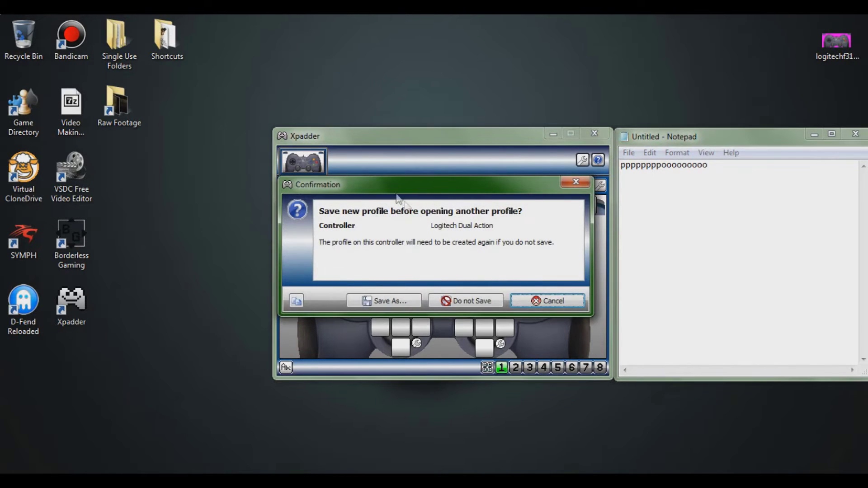
{"action": "left_click", "coordinate": [393, 300]}
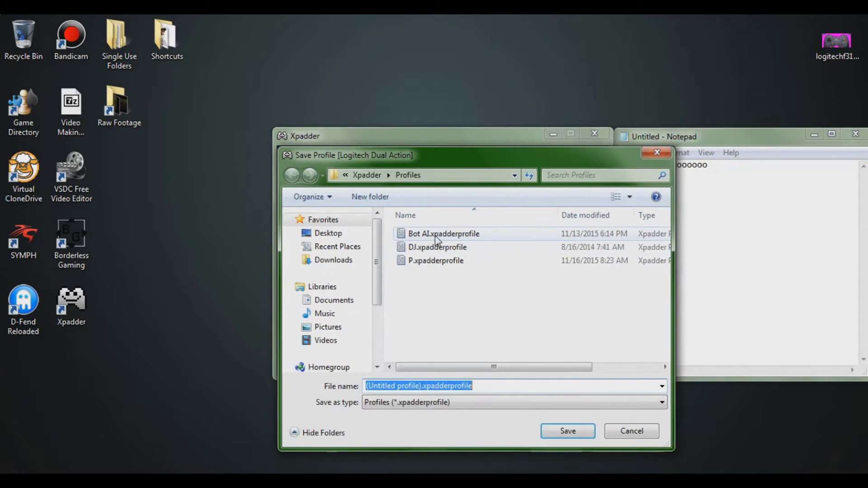
{"action": "key", "text": "BackSpace"}
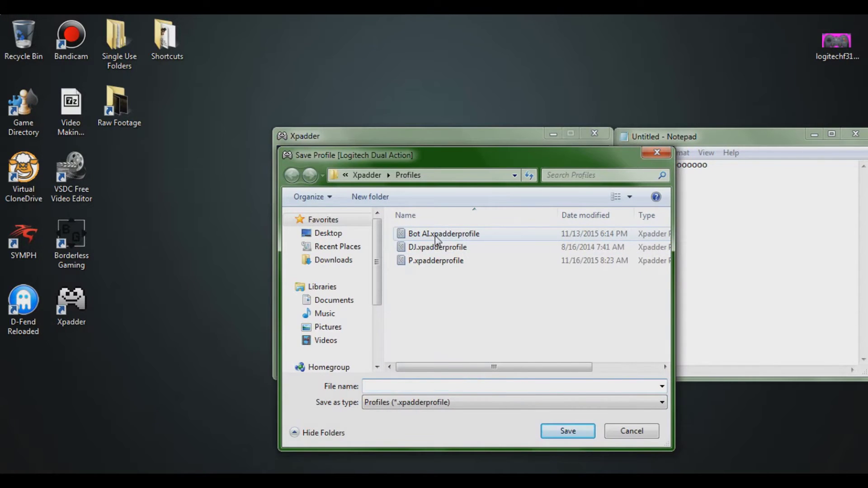
{"action": "type", "text": "O"}
{"action": "left_click", "coordinate": [568, 431]}
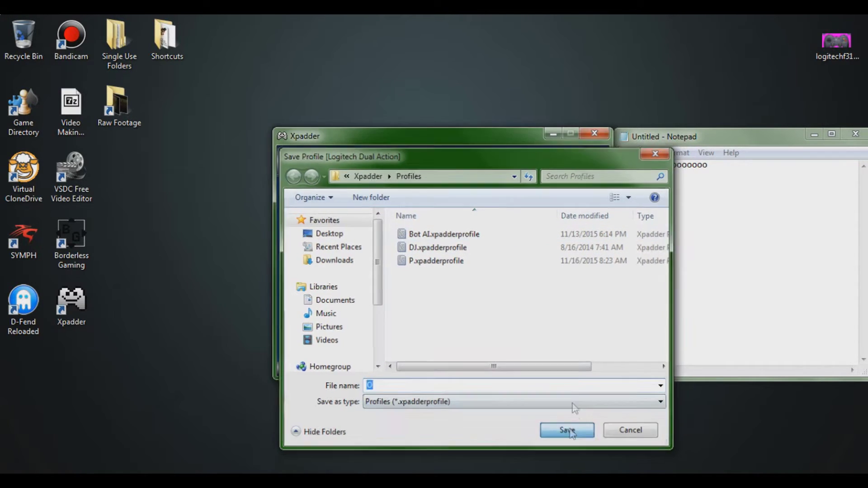
{"action": "key", "text": "alt+Tab"}
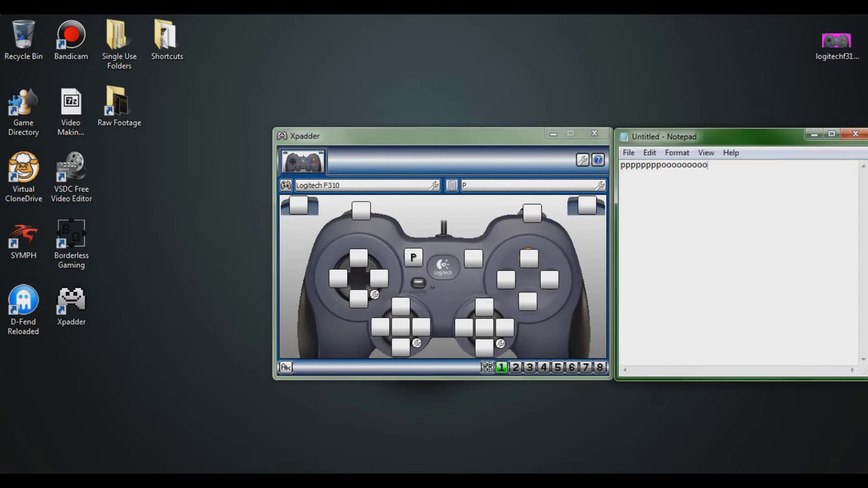
{"action": "type", "text": "pppppppp"}
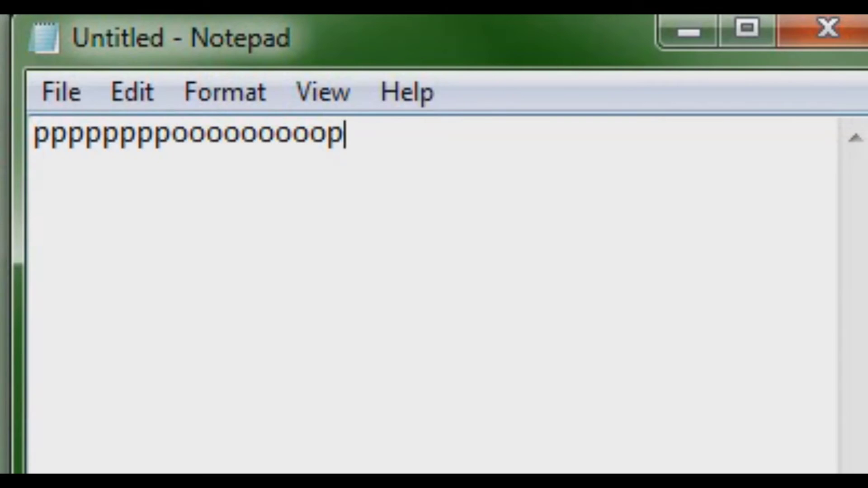
{"action": "type", "text": "pp"}
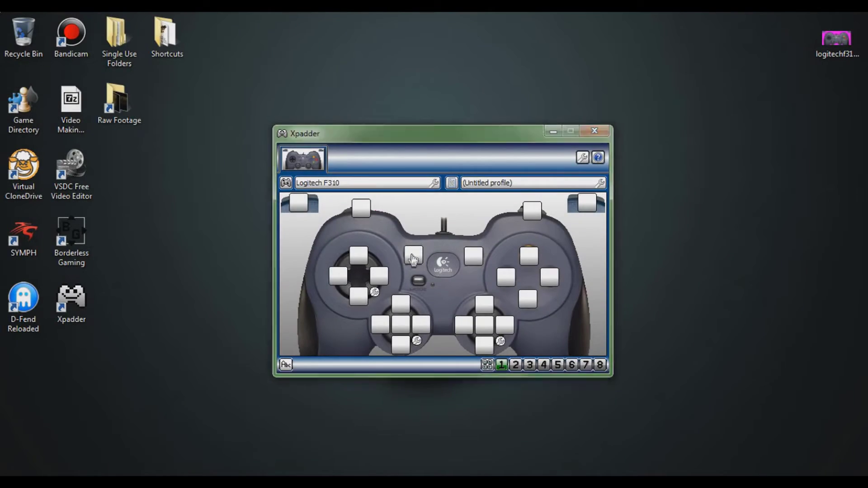
- Assign the Back button P in set 1 and O in set 2, returning to set 1
{"action": "left_click", "coordinate": [413, 256]}
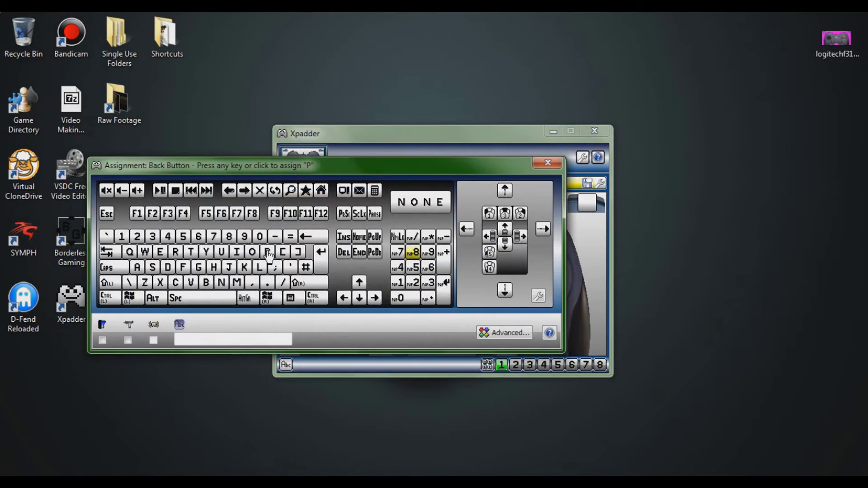
{"action": "left_click", "coordinate": [268, 252]}
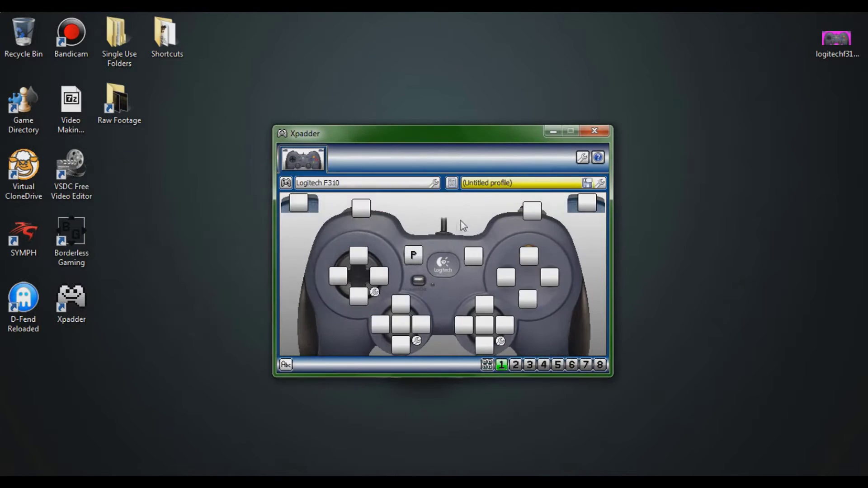
{"action": "left_click", "coordinate": [516, 364]}
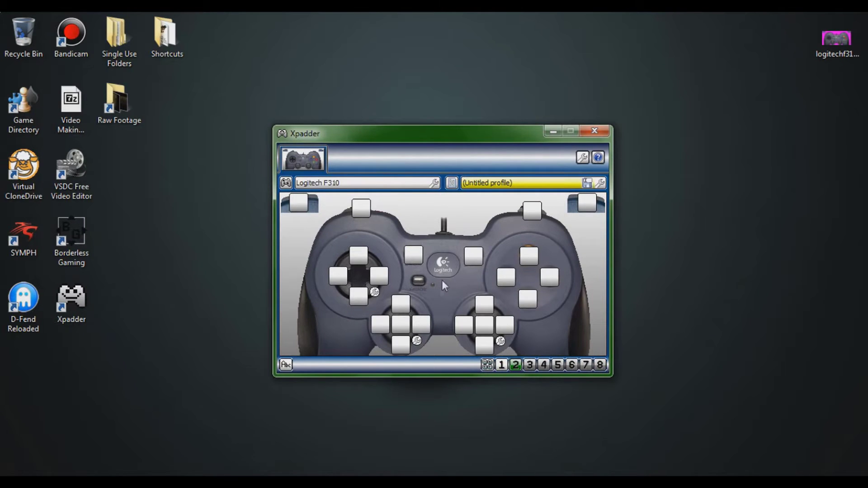
{"action": "left_click", "coordinate": [417, 255]}
{"action": "left_click", "coordinate": [255, 252]}
{"action": "left_click", "coordinate": [514, 367]}
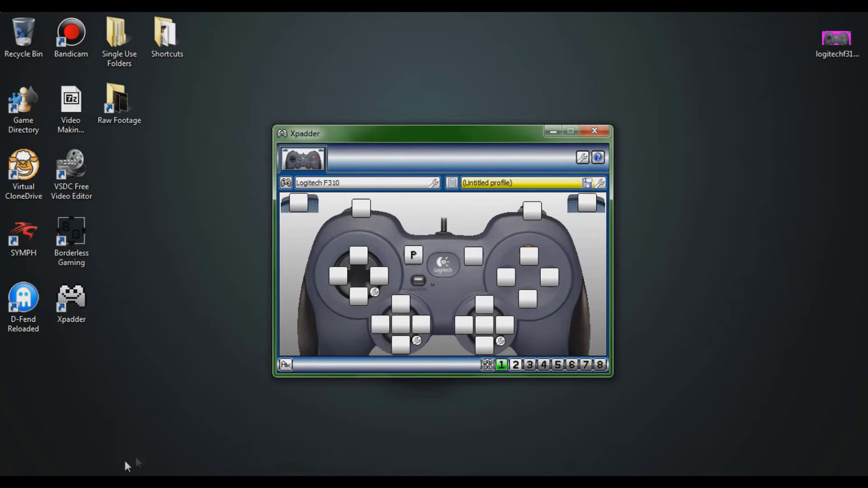
{"action": "key", "text": "super"}
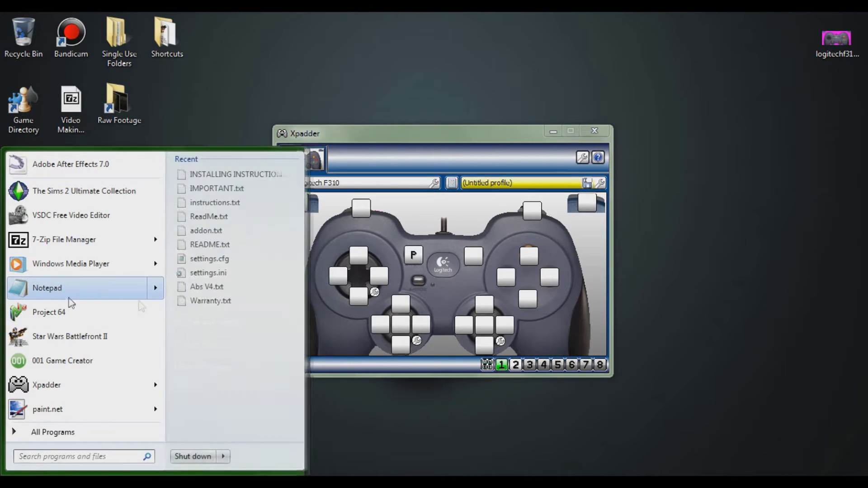
- In a new Notepad window, verify the Back button types 'p' on set 1 and 'o' on set 2
{"action": "left_click", "coordinate": [59, 292]}
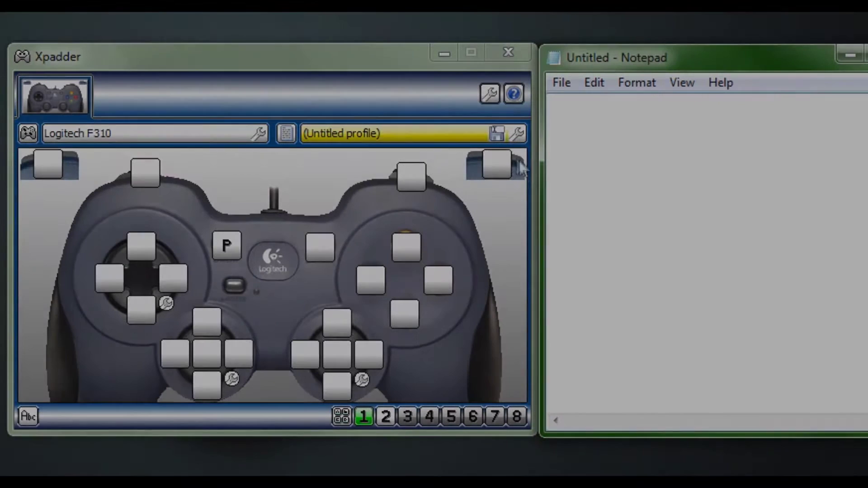
{"action": "type", "text": "p"}
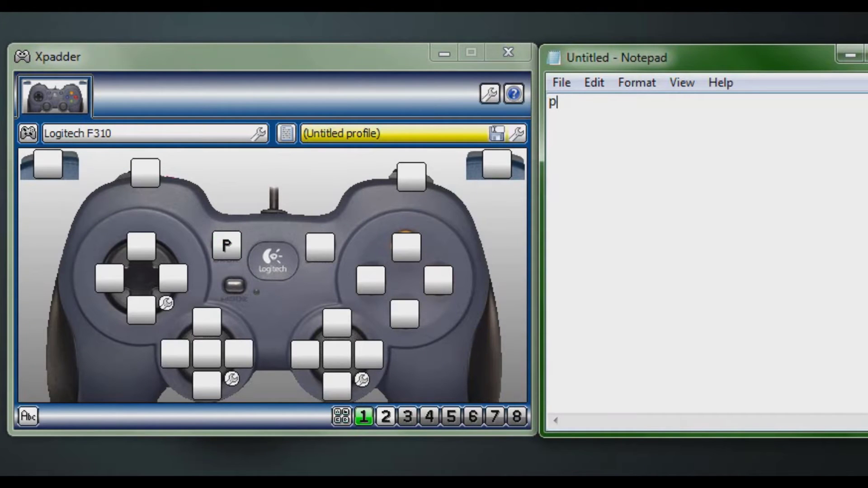
{"action": "left_click", "coordinate": [386, 416]}
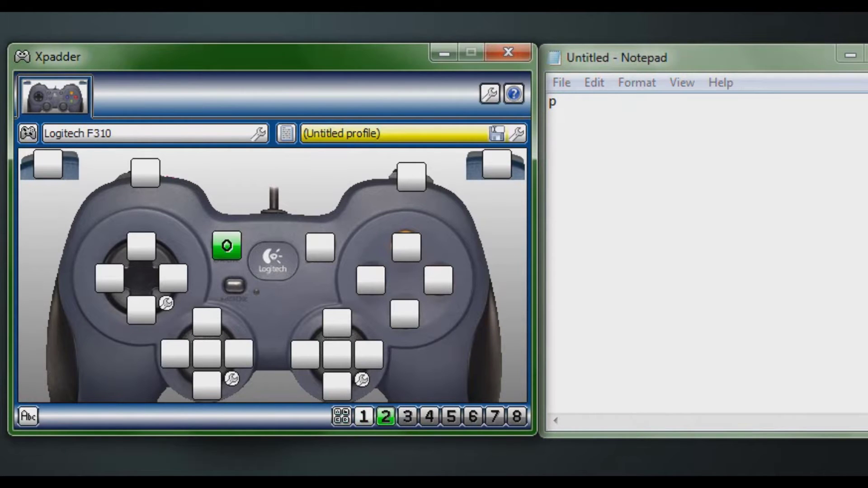
{"action": "type", "text": "o"}
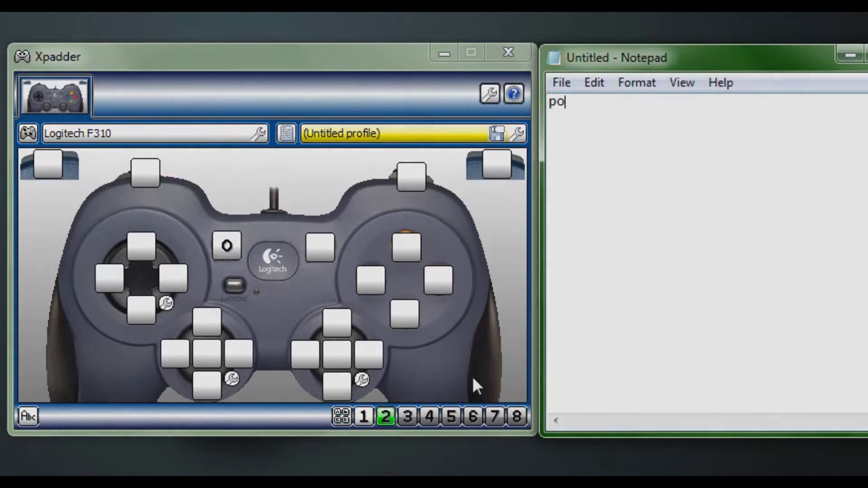